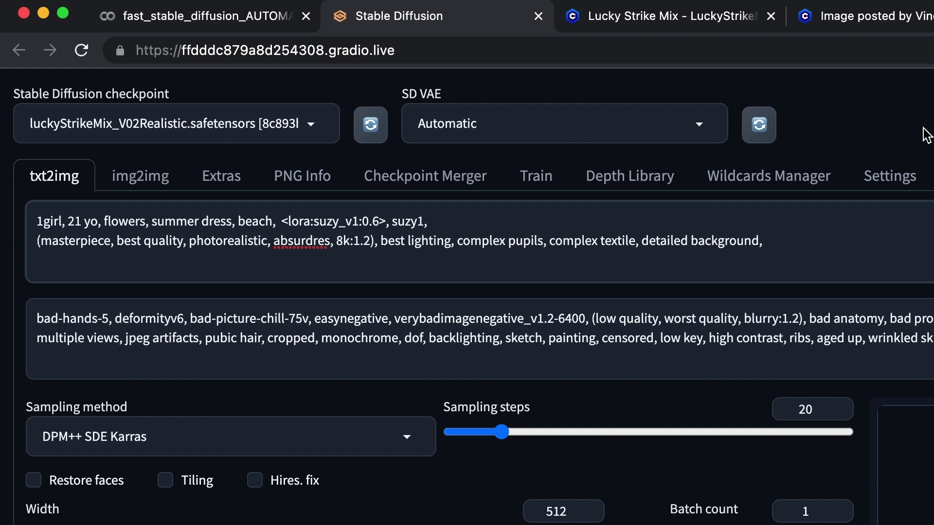
# Step: Keep luckyStrikeMix_V02Realistic as the checkpoint and check its model page
pyautogui.click(224, 124)
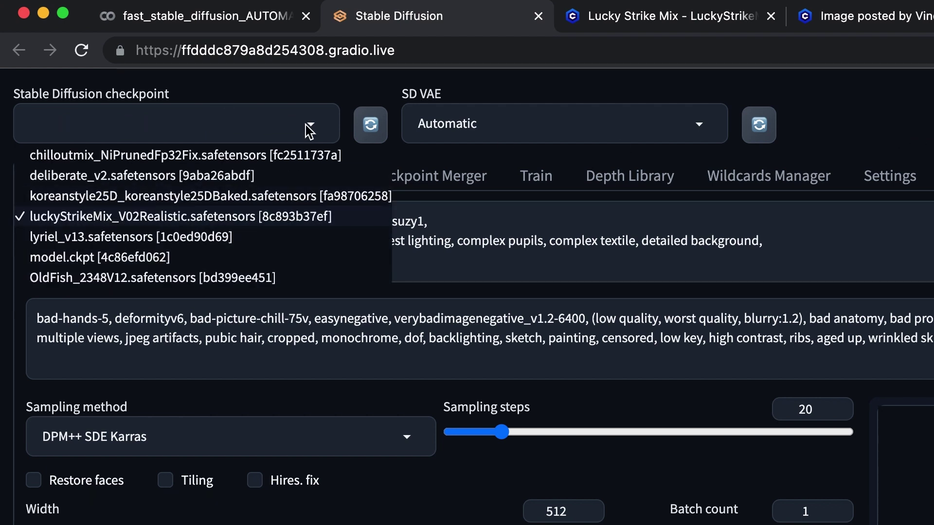
pyautogui.click(848, 207)
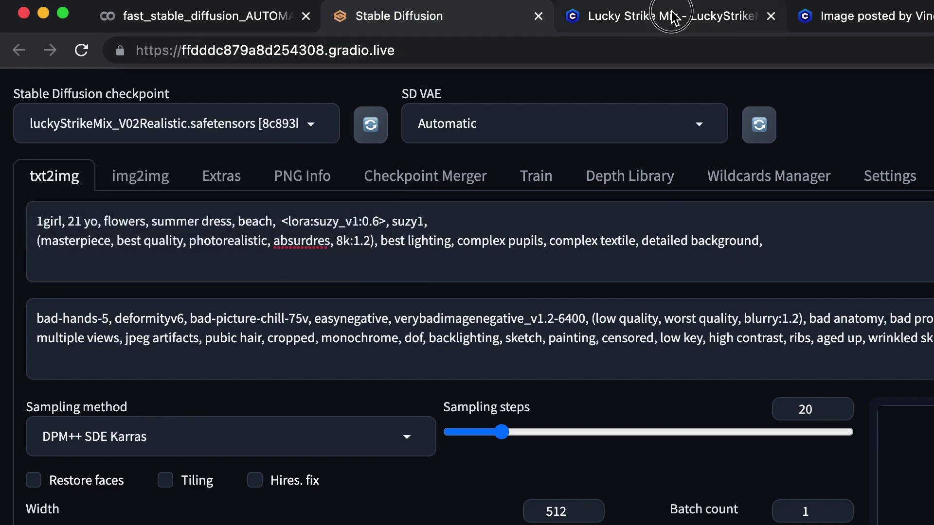
pyautogui.click(611, 15)
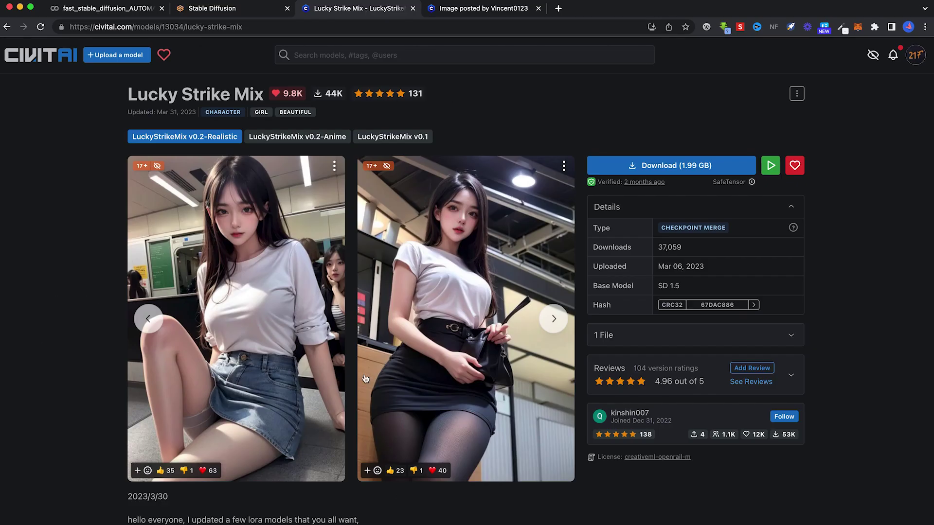
pyautogui.click(260, 10)
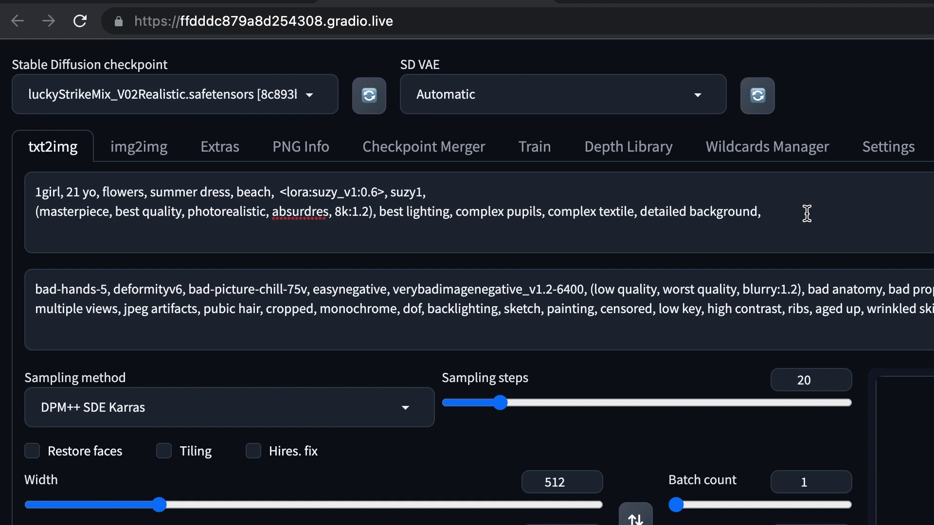
# Step: Move the (masterpiece, best quality line to the very start of the prompt
pyautogui.click(435, 130)
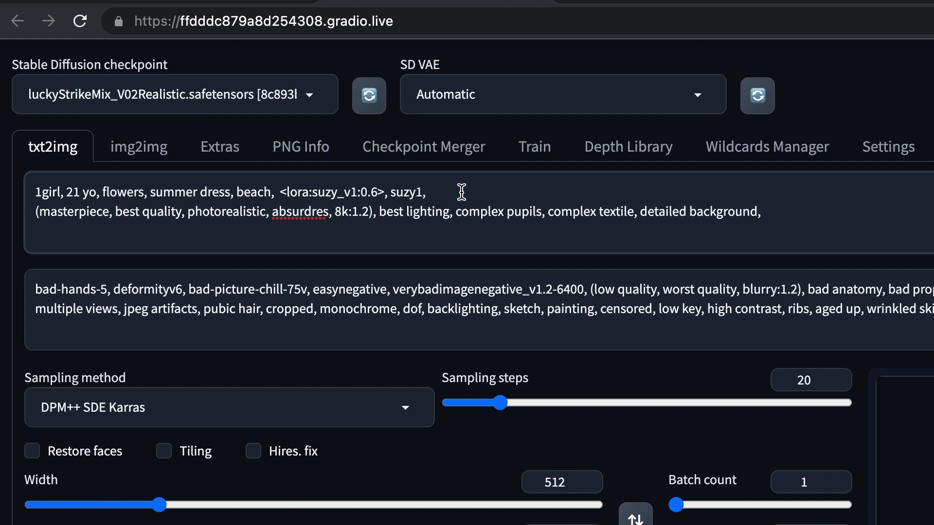
pyautogui.press('Return')
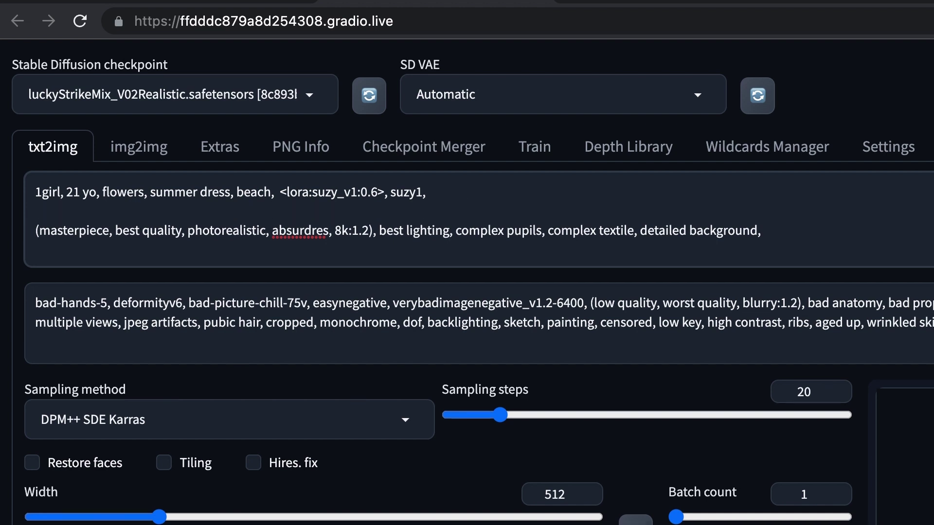
pyautogui.write('//')
pyautogui.press('BackSpace')
pyautogui.press('BackSpace')
pyautogui.press('BackSpace')
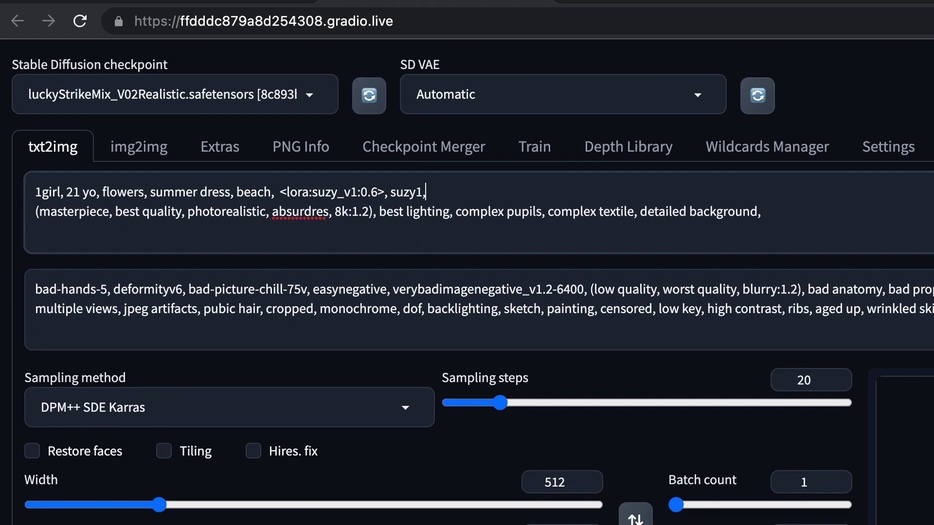
pyautogui.moveTo(714, 214); pyautogui.dragTo(12, 206)
pyautogui.hotkey('ctrl', 'c')
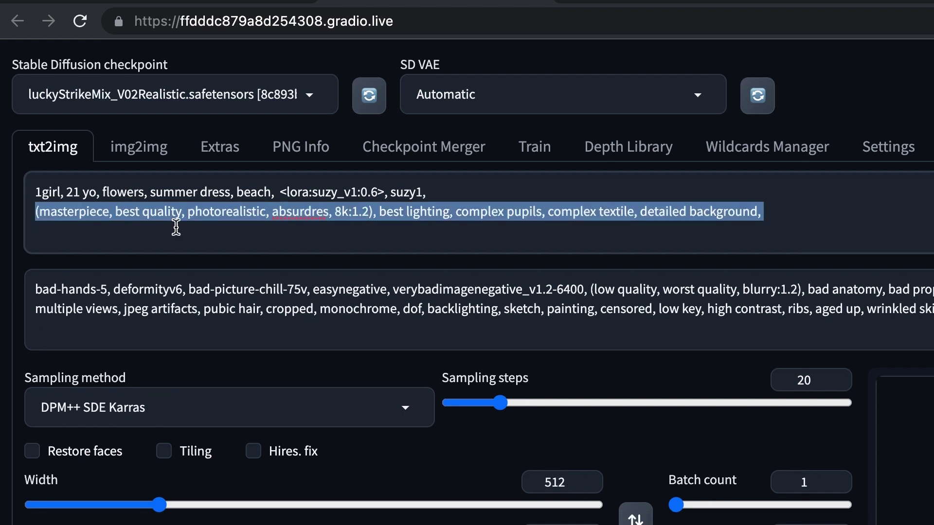
pyautogui.press('BackSpace')
pyautogui.hotkey('ctrl', 'v')
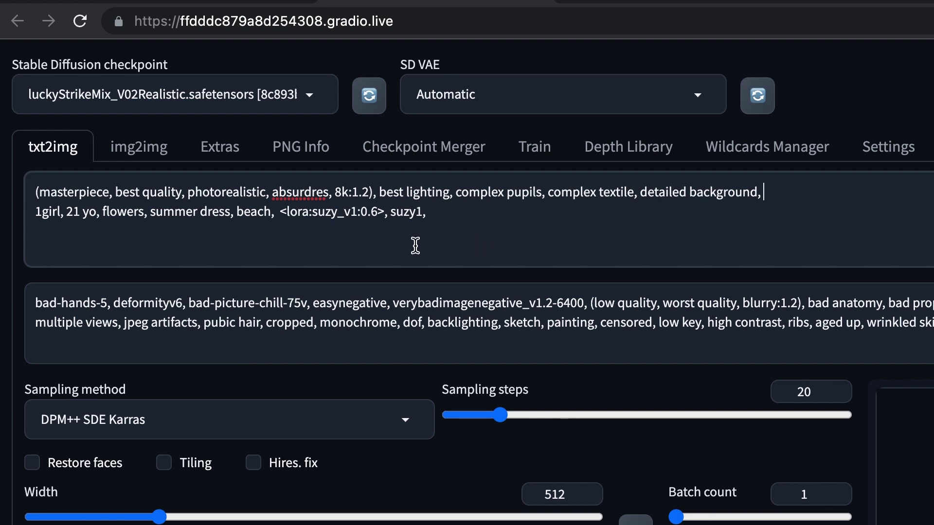
# Step: Highlight '21 yo', the 44/75 token count, and the whole negative prompt
pyautogui.moveTo(66, 211); pyautogui.dragTo(96, 210)
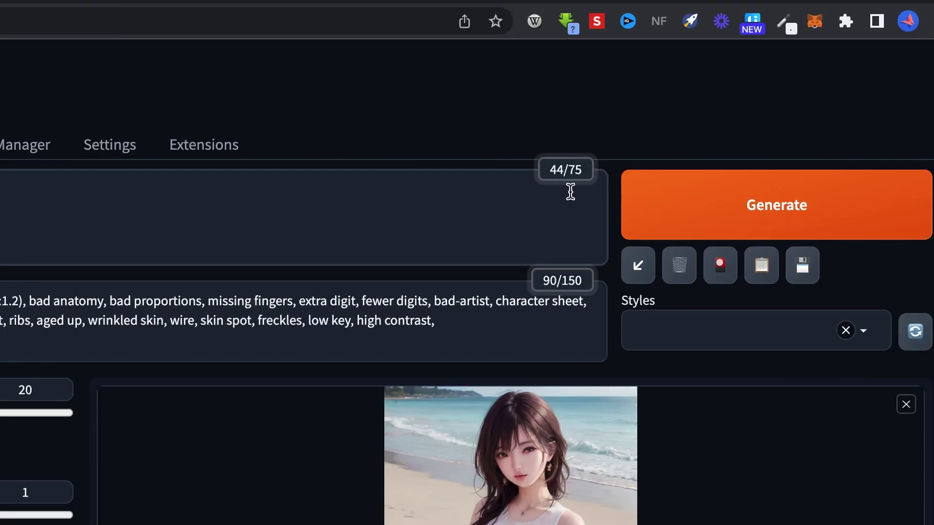
pyautogui.moveTo(549, 169); pyautogui.dragTo(585, 169)
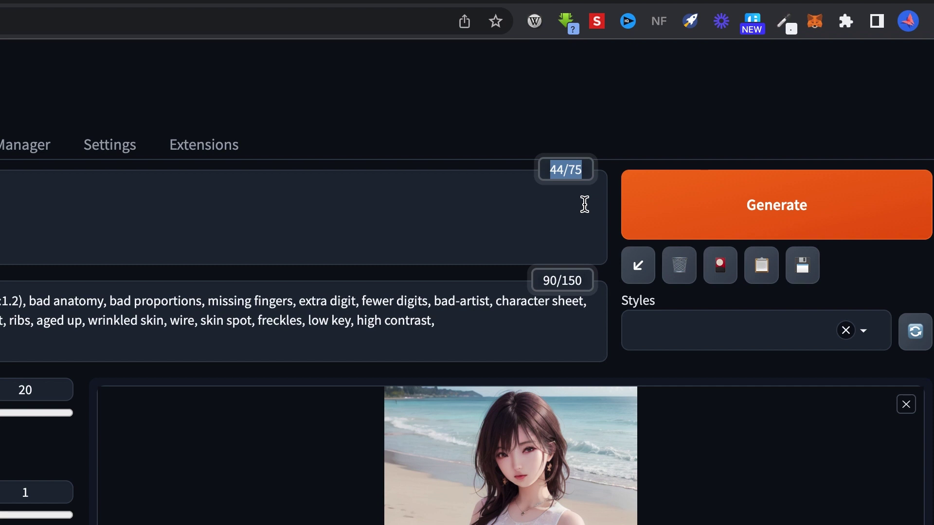
pyautogui.moveTo(814, 236); pyautogui.dragTo(14, 223)
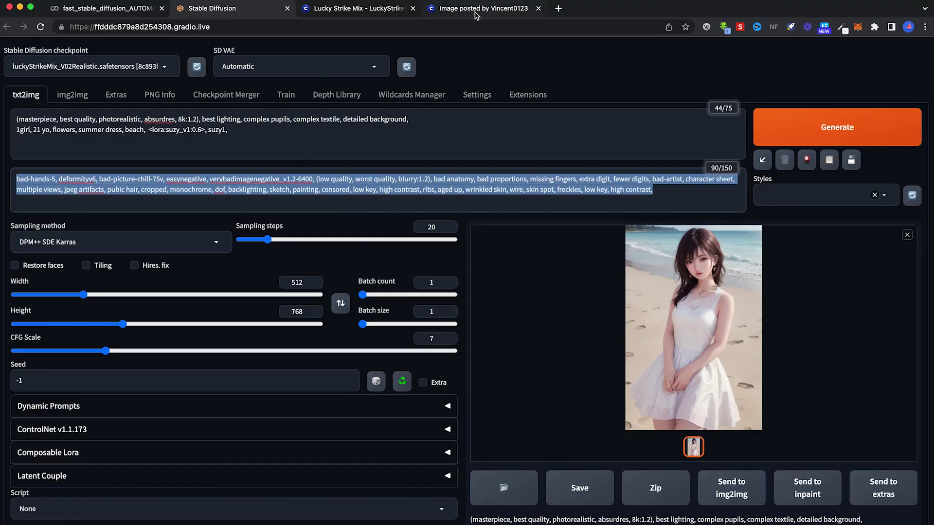
# Step: On the Civitai example image page, select its prompt and the start of the negative prompt
pyautogui.click(475, 11)
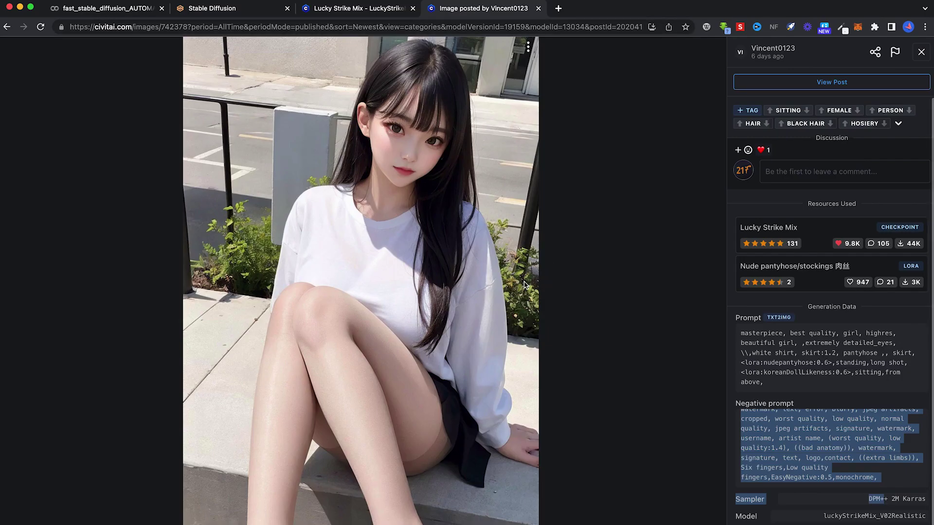
pyautogui.click(771, 429)
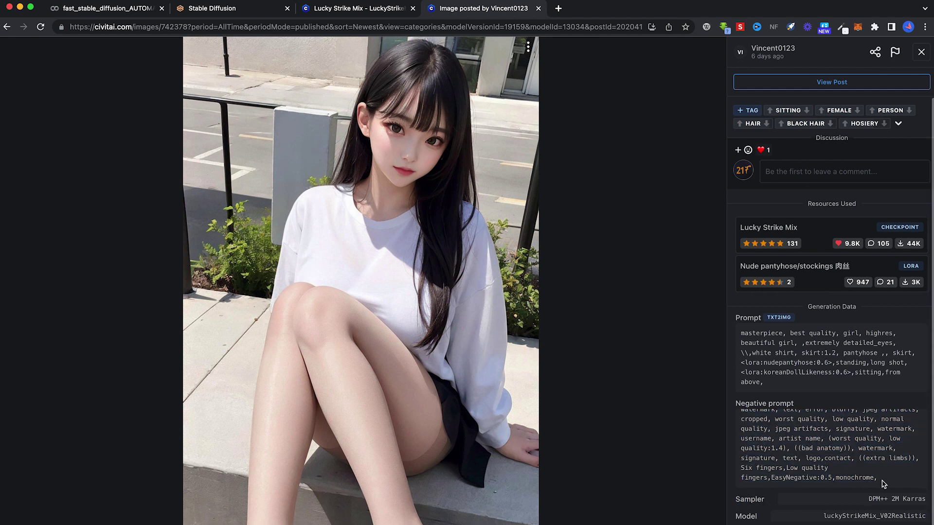
pyautogui.moveTo(883, 484); pyautogui.dragTo(719, 385)
pyautogui.click(743, 425)
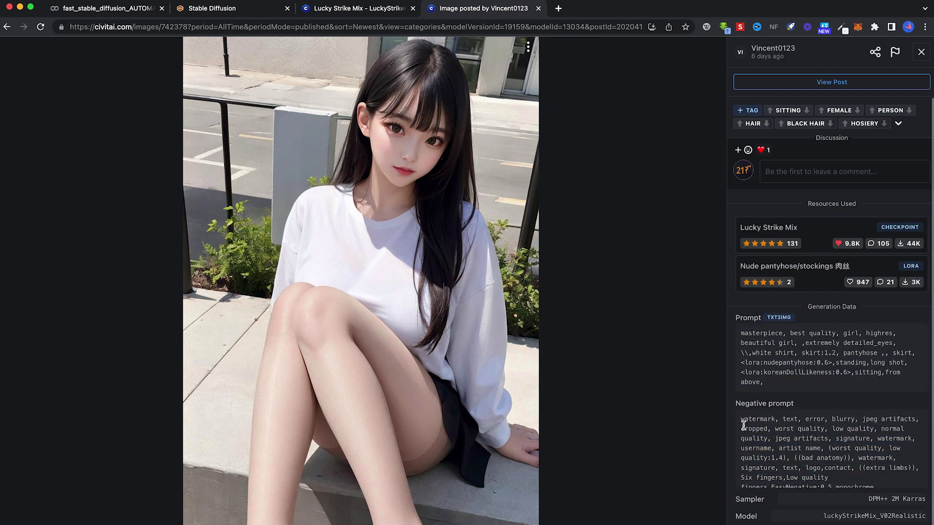
pyautogui.moveTo(739, 417); pyautogui.dragTo(819, 450)
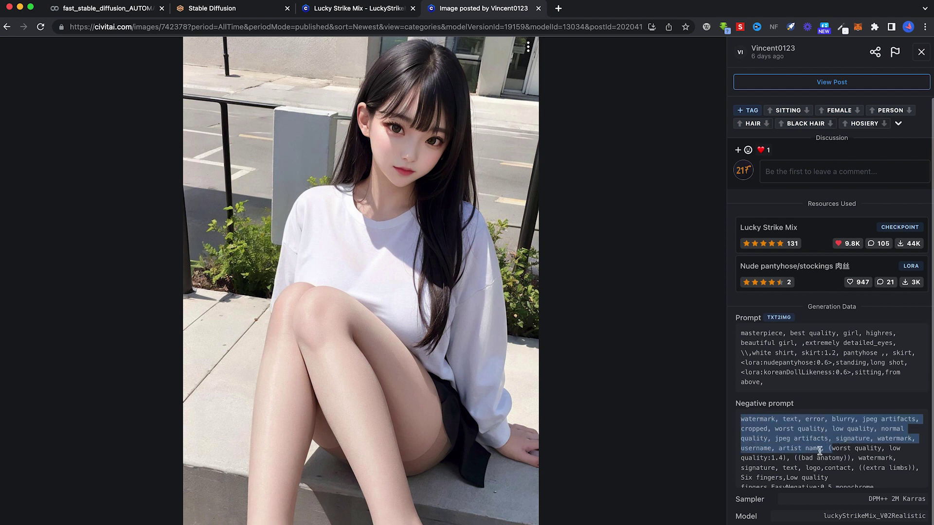
# Step: Back in the web UI, keep DPM++ SDE Karras as the sampling method
pyautogui.click(258, 15)
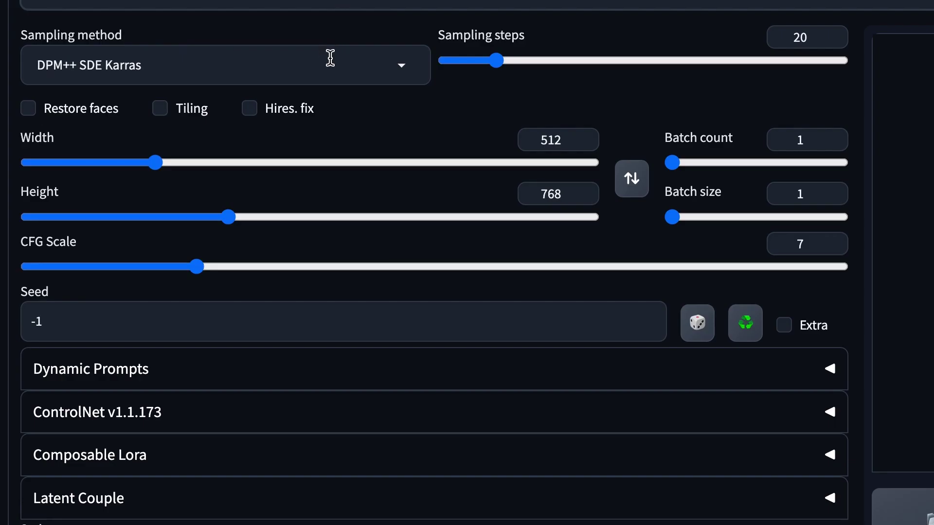
pyautogui.click(402, 67)
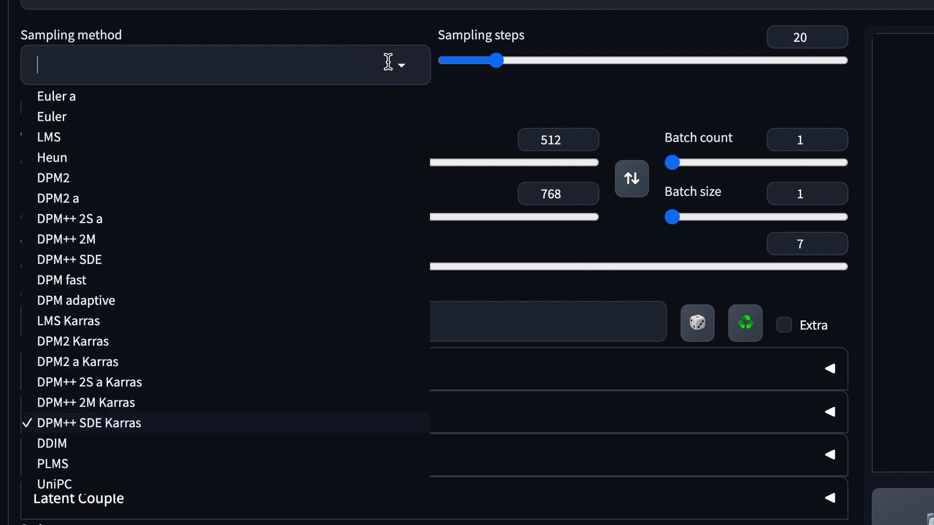
pyautogui.click(65, 403)
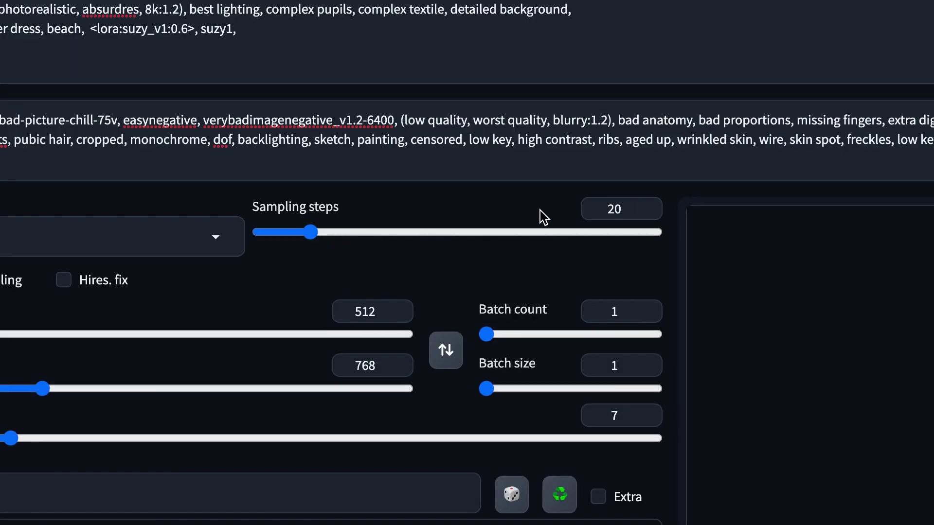
# Step: Try 40 and 50 sampling steps, then set it back to 20
pyautogui.doubleClick(602, 209)
pyautogui.write('40')
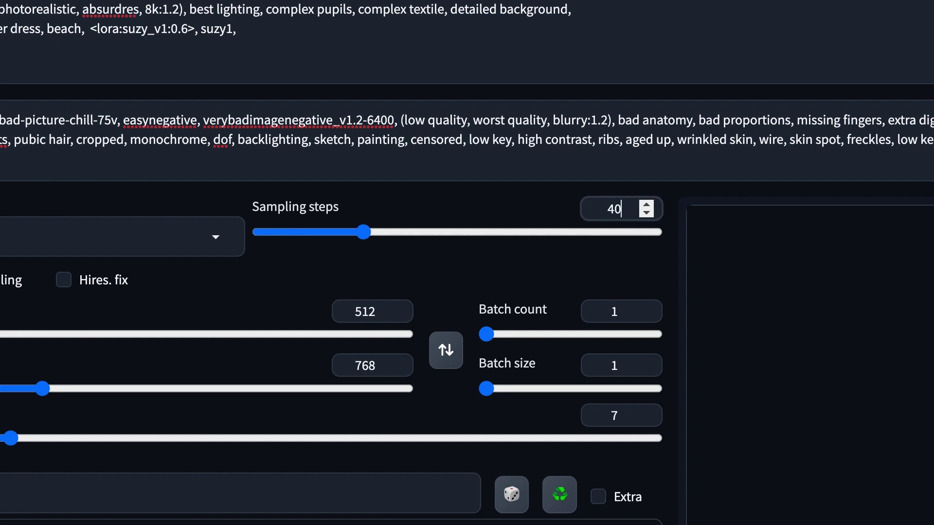
pyautogui.press('BackSpace')
pyautogui.press('BackSpace')
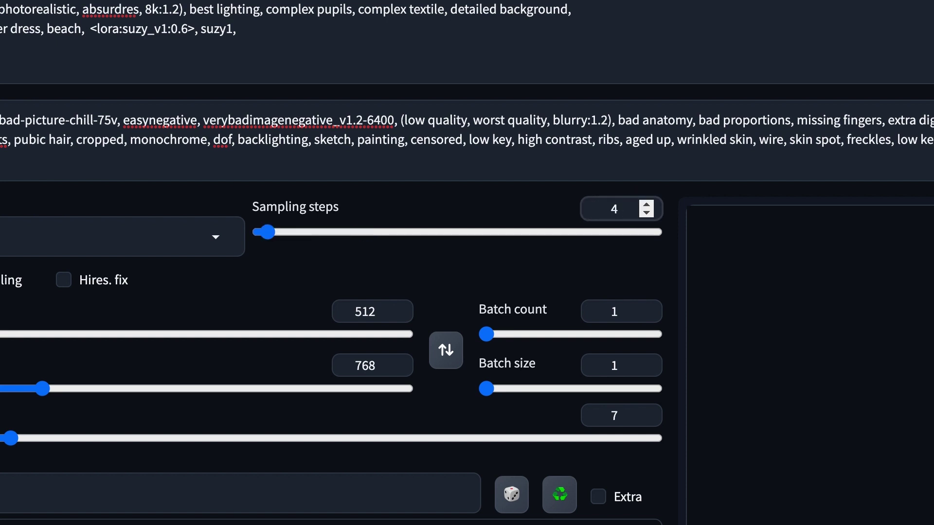
pyautogui.write('50')
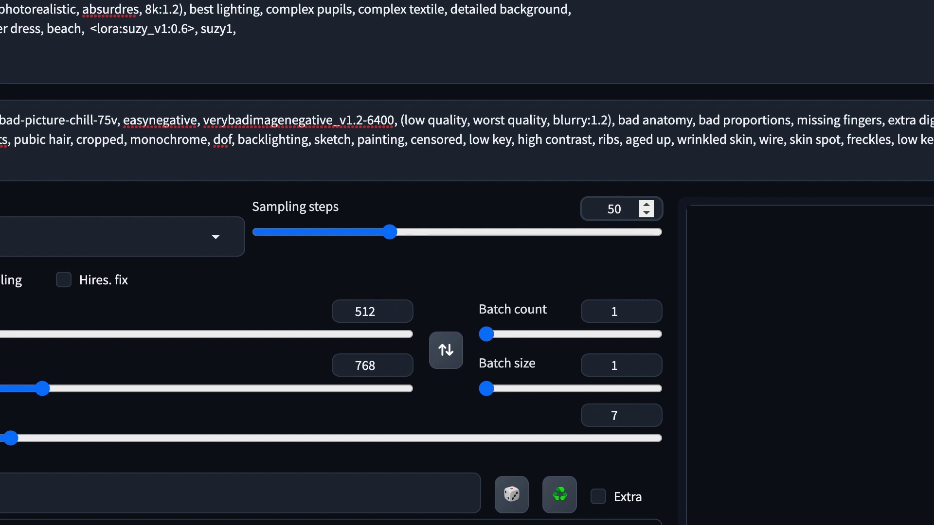
pyautogui.press('BackSpace')
pyautogui.press('BackSpace')
pyautogui.write('20')
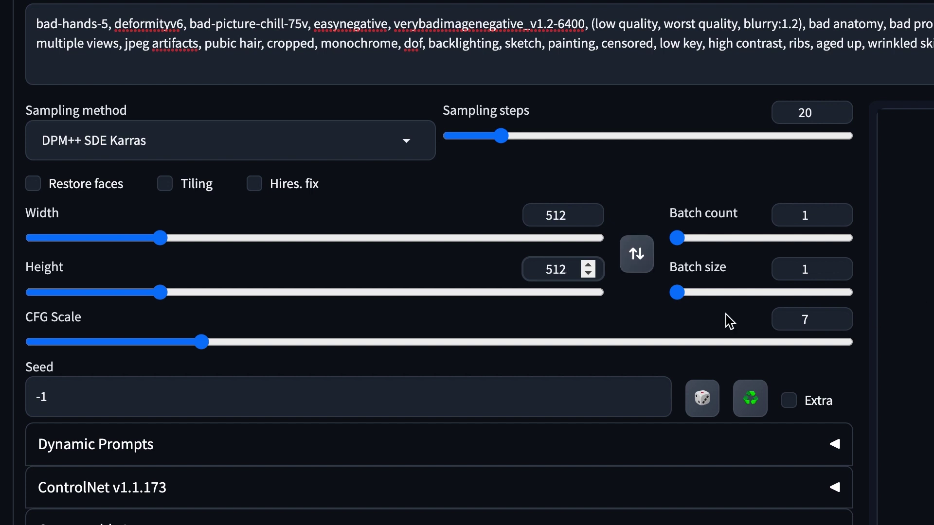
# Step: Set Width to 960 and Height to 540, replacing an interim height of 768
pyautogui.doubleClick(569, 268)
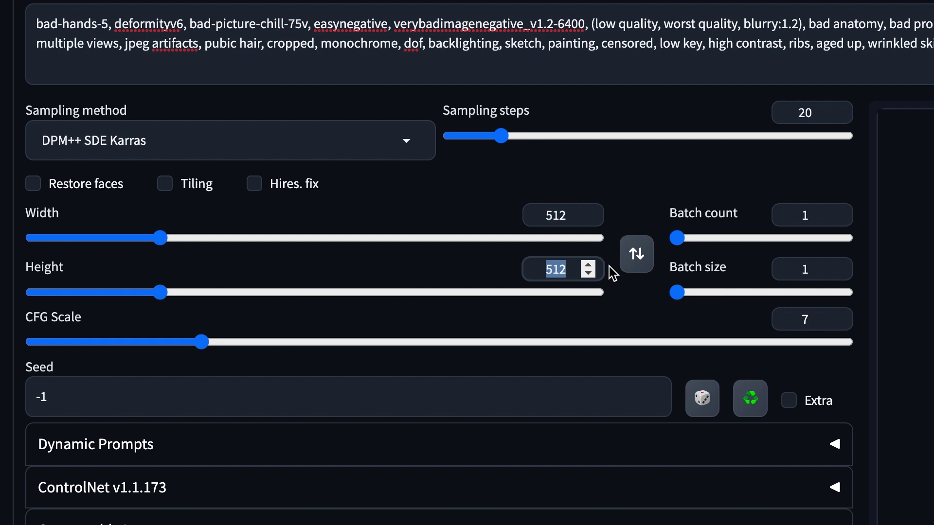
pyautogui.write('768')
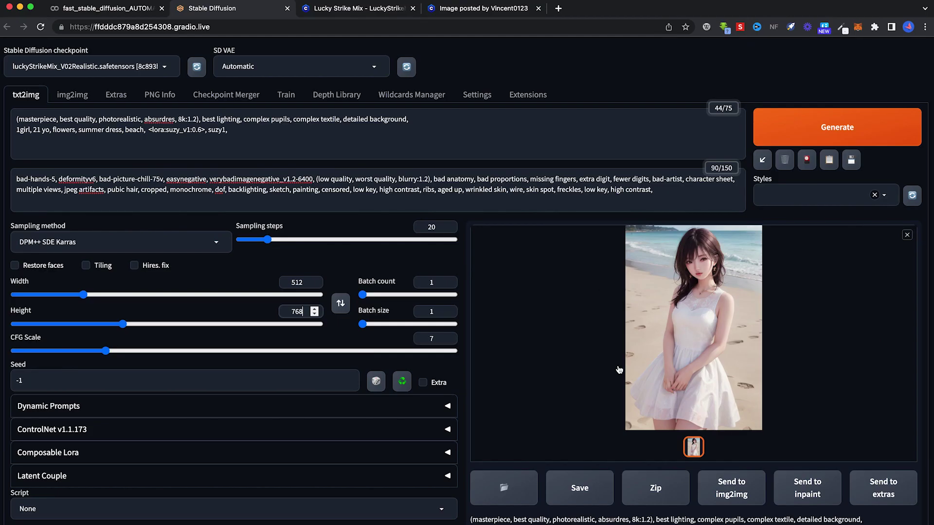
pyautogui.doubleClick(306, 284)
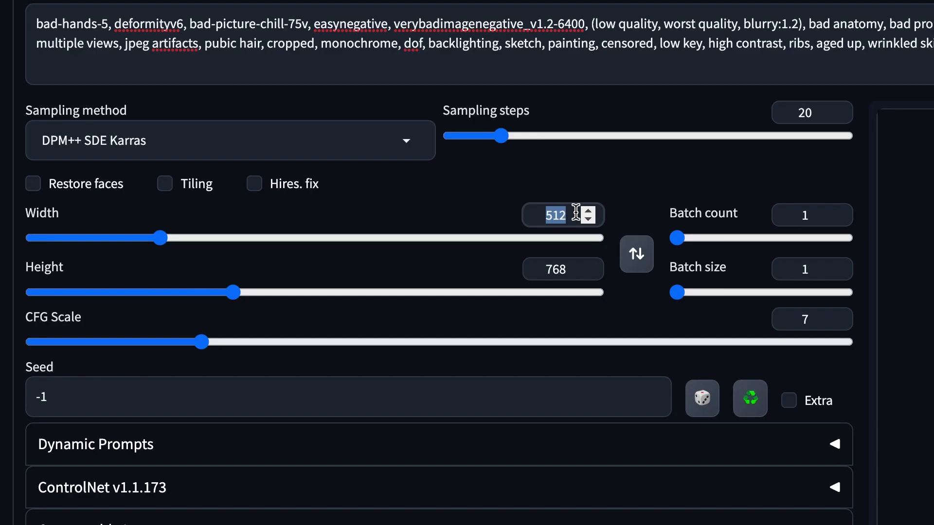
pyautogui.write('960')
pyautogui.doubleClick(547, 267)
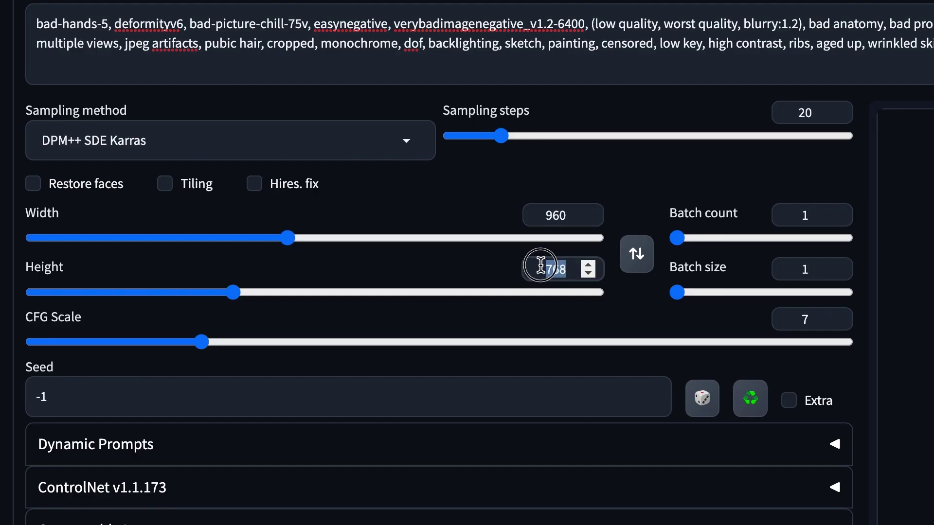
pyautogui.write('540')
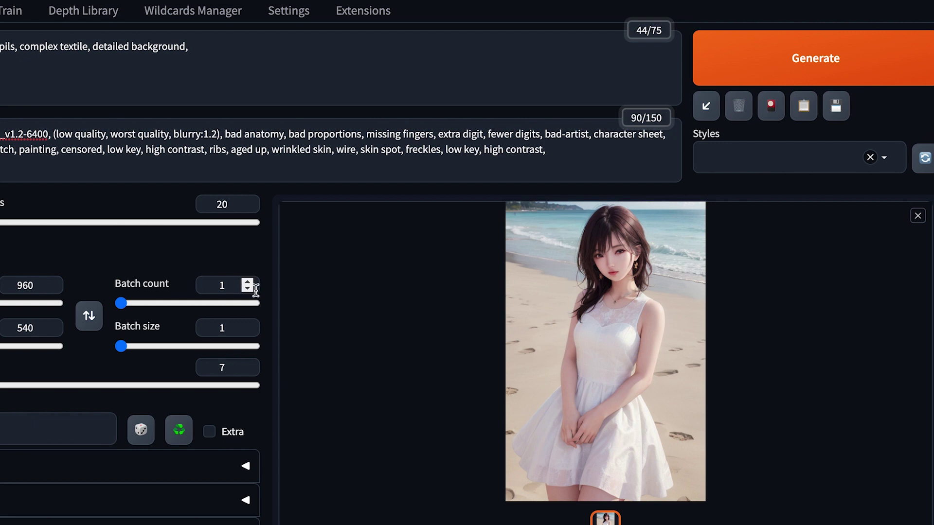
# Step: Change batch count to 3 and raise batch size to 2 with its spinner
pyautogui.click(235, 286)
pyautogui.press('BackSpace')
pyautogui.write('3')
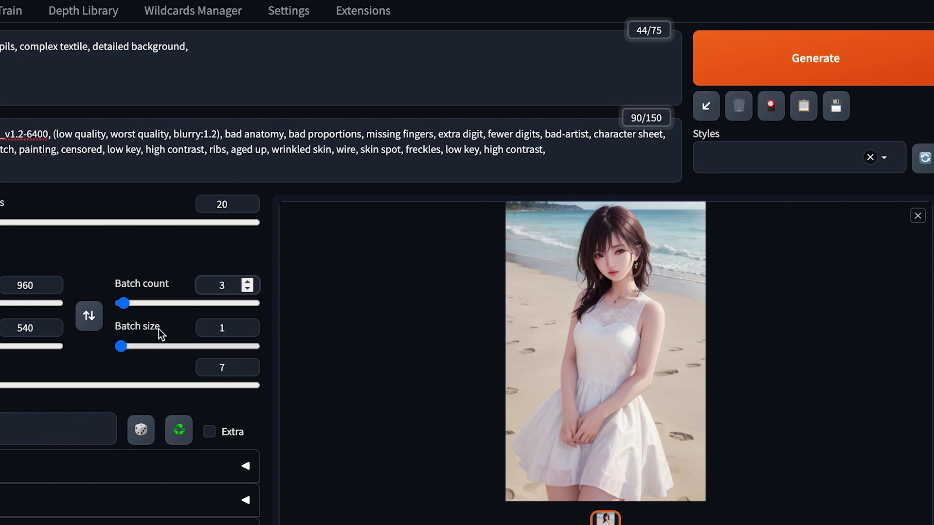
pyautogui.click(229, 328)
pyautogui.click(247, 324)
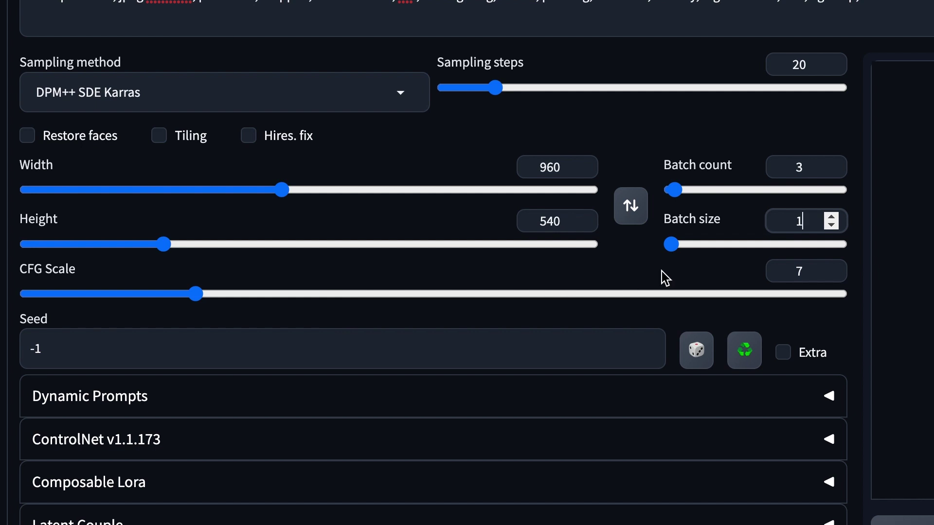
pyautogui.doubleClick(797, 271)
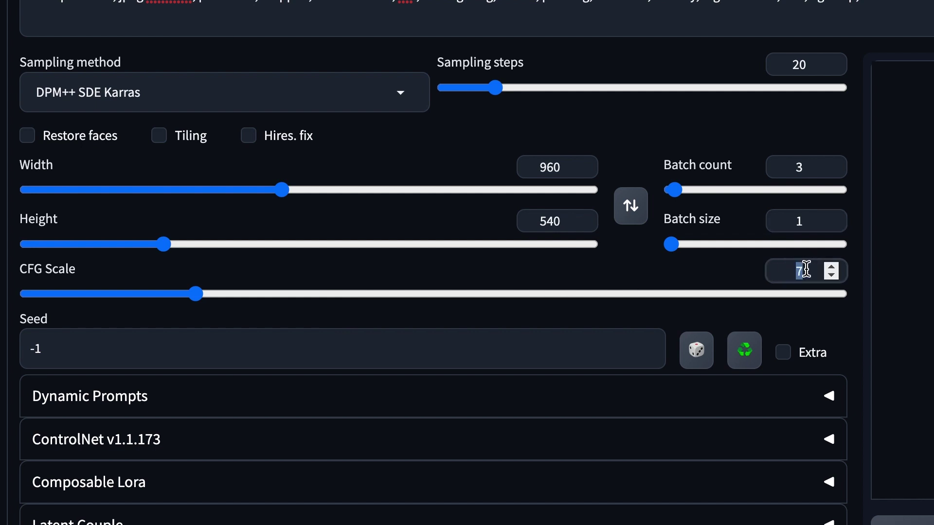
pyautogui.write('8')
pyautogui.press('BackSpace')
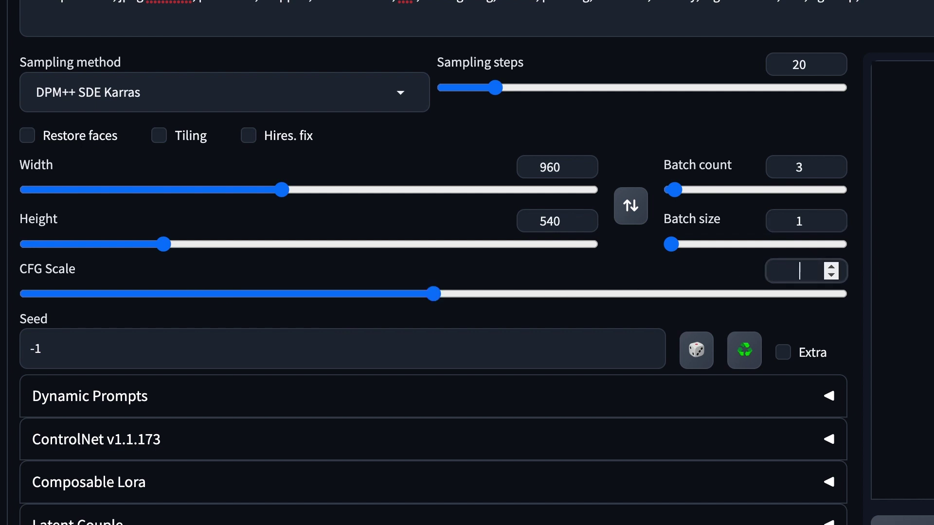
pyautogui.write('7')
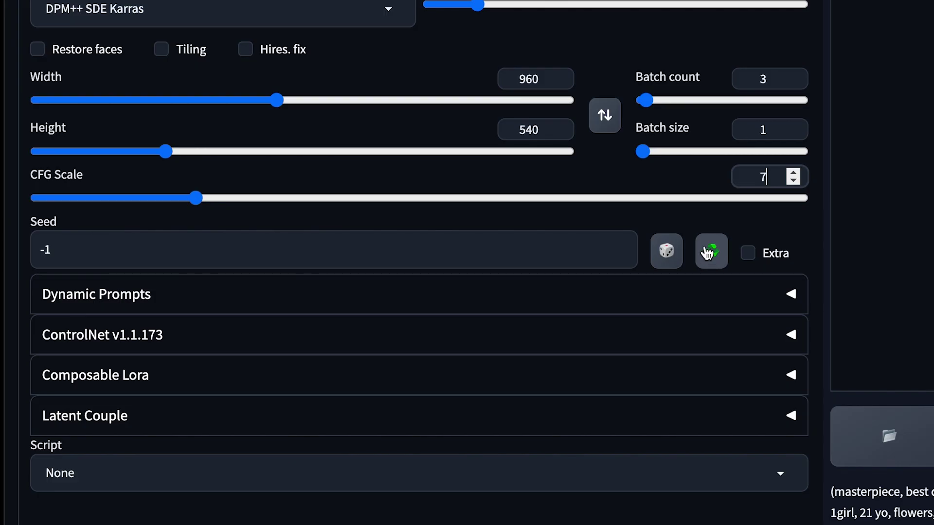
pyautogui.click(707, 252)
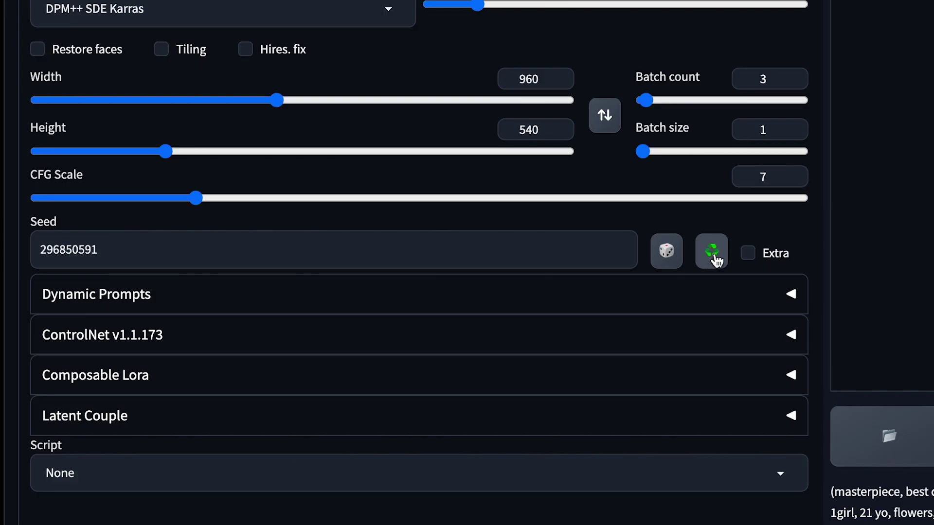
pyautogui.moveTo(115, 252); pyautogui.dragTo(15, 249)
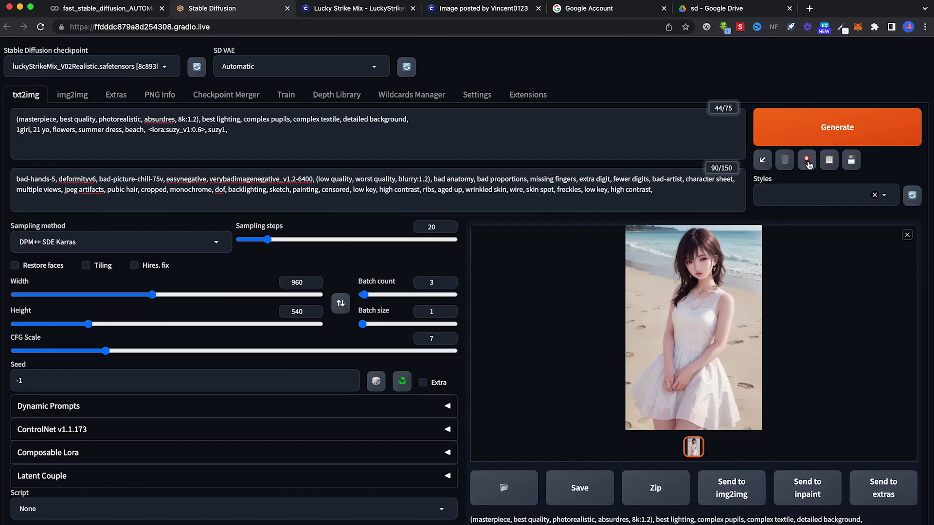
# Step: Open the Lora networks panel and browse through the cards
pyautogui.click(807, 161)
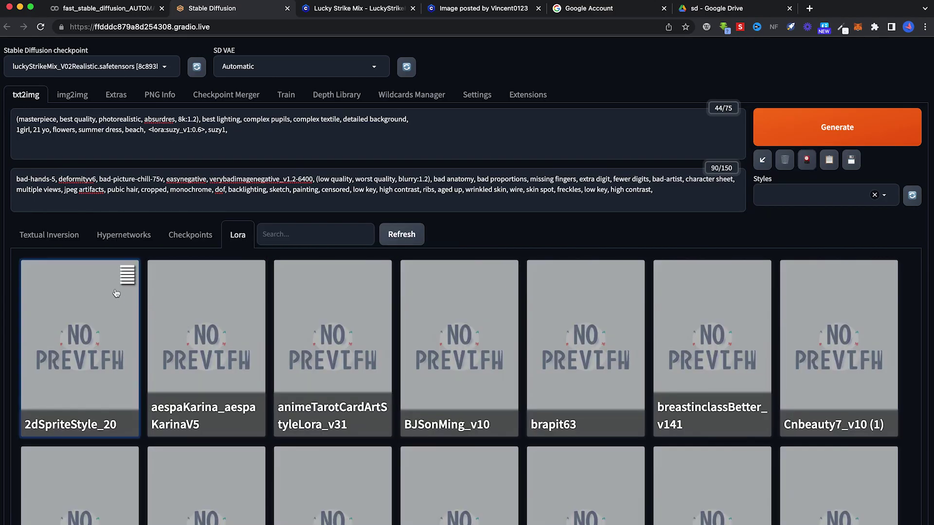
pyautogui.scroll(-3, 516, 386)
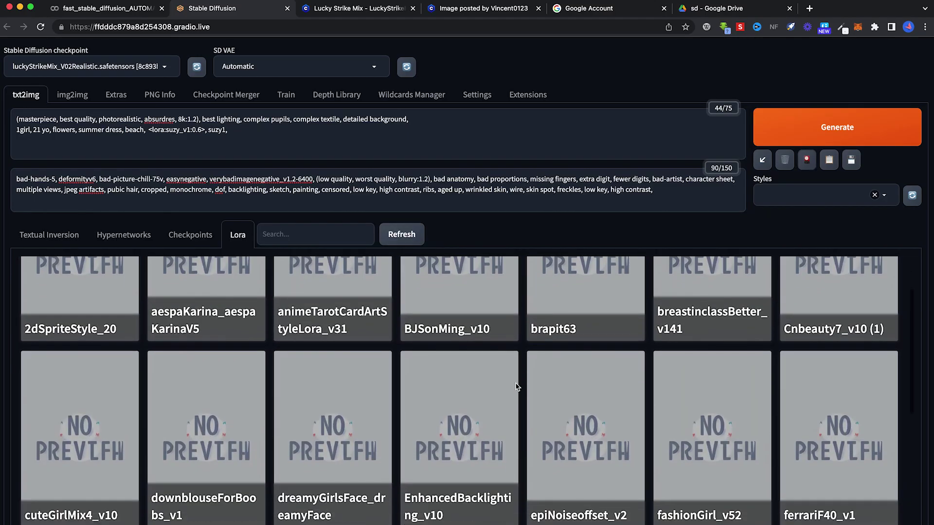
pyautogui.scroll(-5, 517, 386)
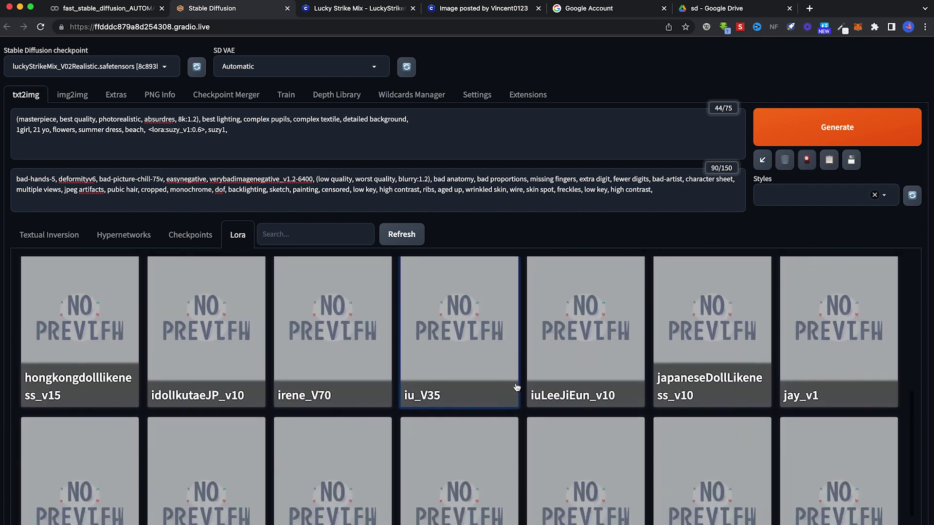
pyautogui.scroll(1, 516, 386)
# Step: Insert the iu_V35 Lora tag, append ', iu1', then return to the prompt's empty line
pyautogui.click(467, 347)
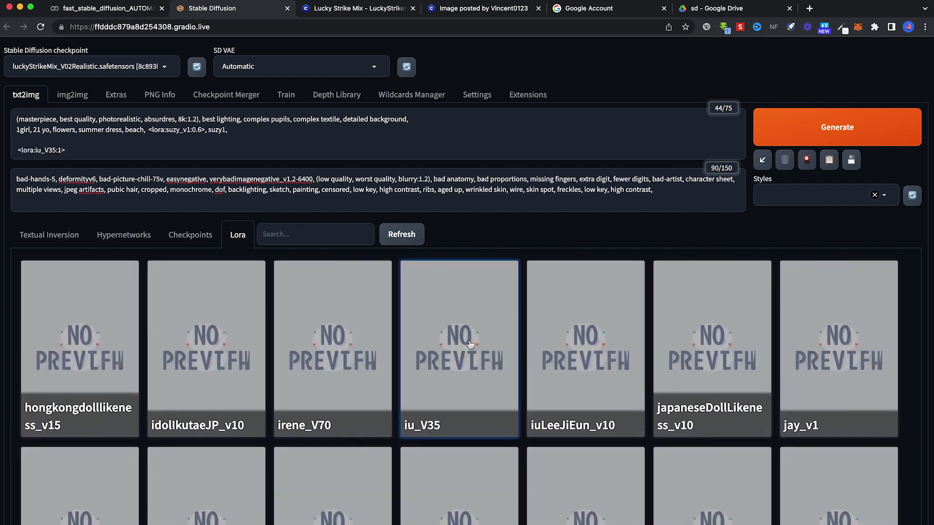
pyautogui.moveTo(79, 151); pyautogui.dragTo(18, 149)
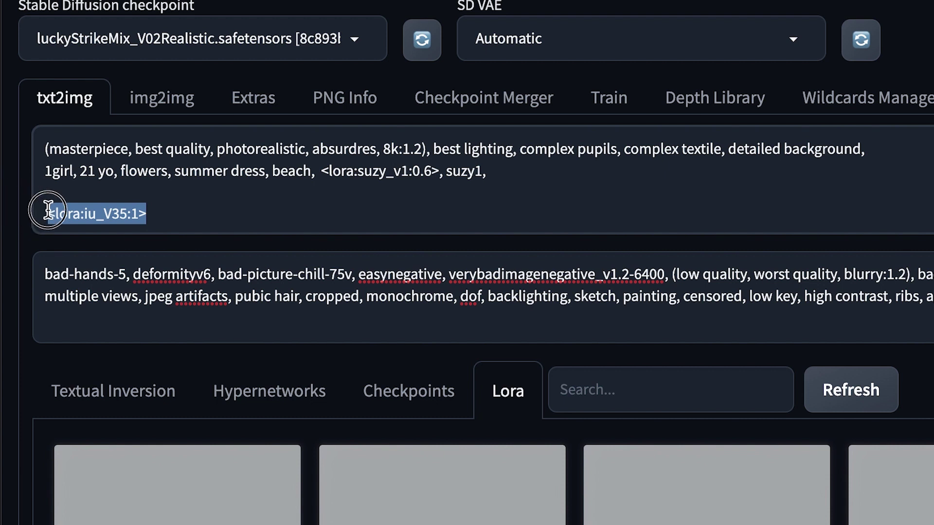
pyautogui.click(173, 213)
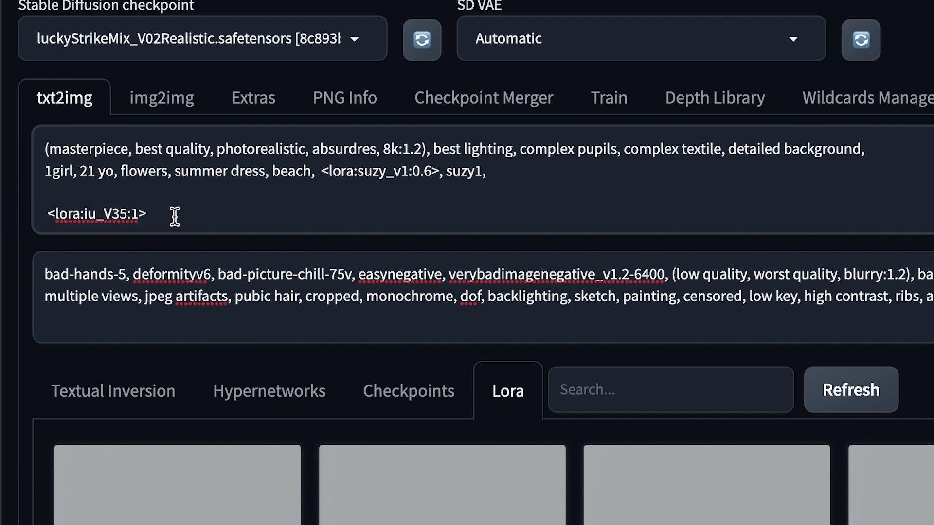
pyautogui.write(', ')
pyautogui.write('iu1')
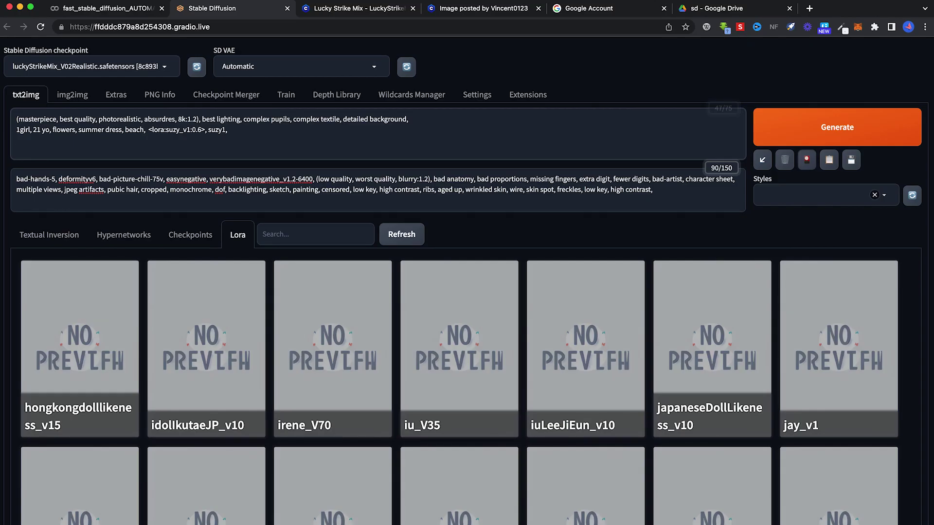
pyautogui.click(16, 149)
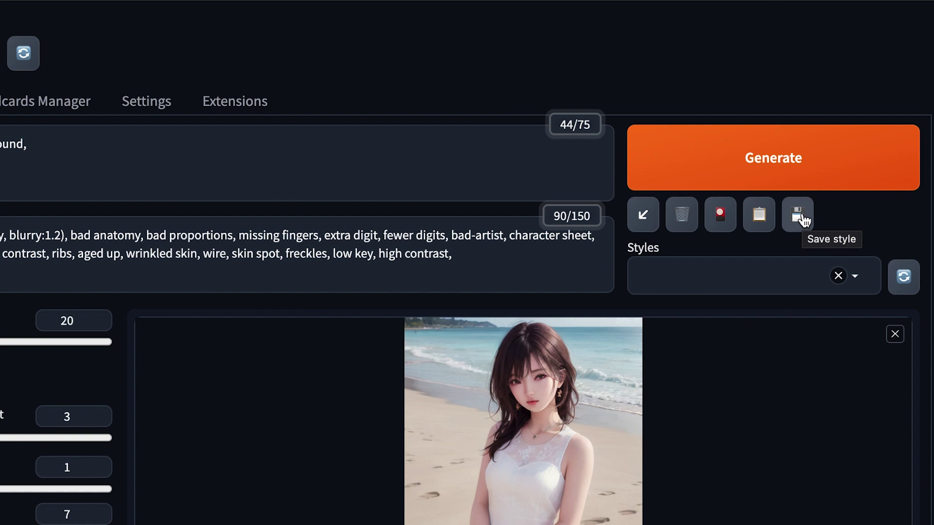
# Step: Abandon saving a 'beach style 1' style and pick 00 Base Style 01 from Styles
pyautogui.click(797, 217)
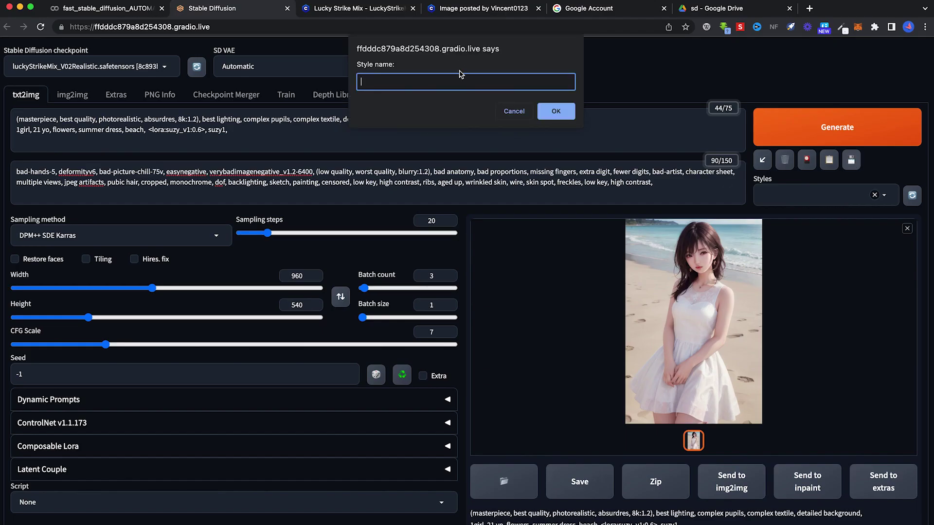
pyautogui.write('beach style 1')
pyautogui.press('Return')
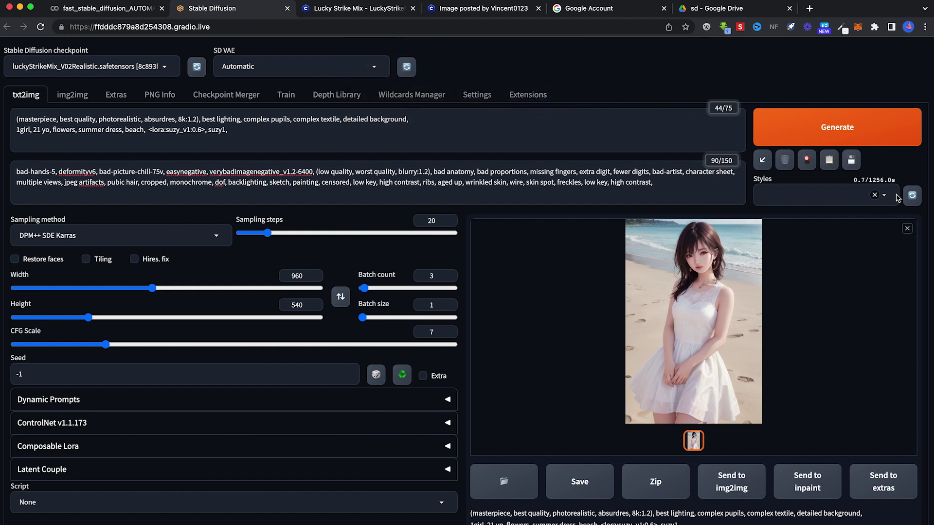
pyautogui.click(885, 196)
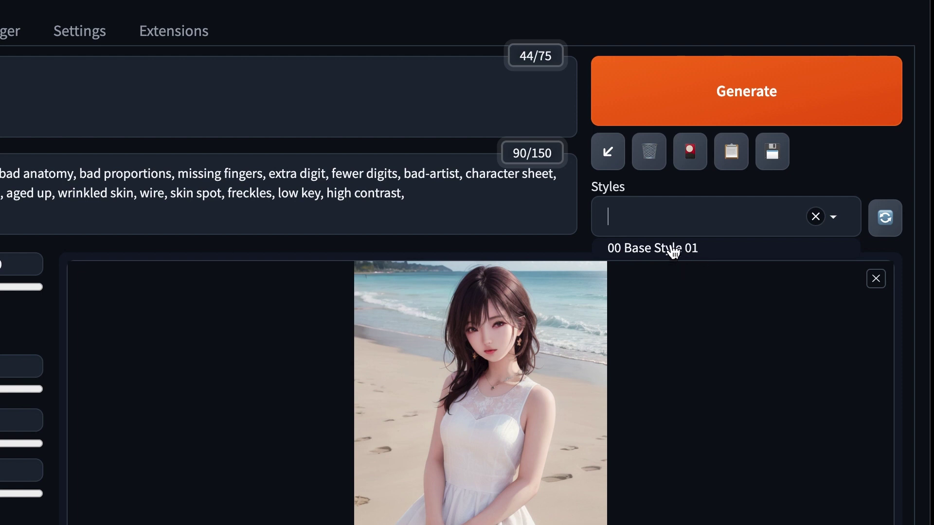
pyautogui.click(850, 154)
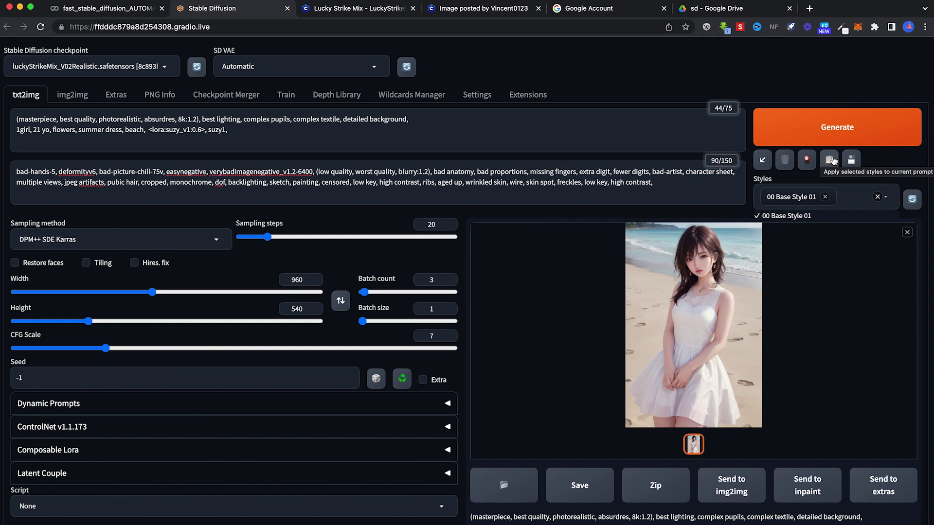
# Step: Apply the 00 Base Style 01 style and generate the three-image beach batch
pyautogui.click(832, 161)
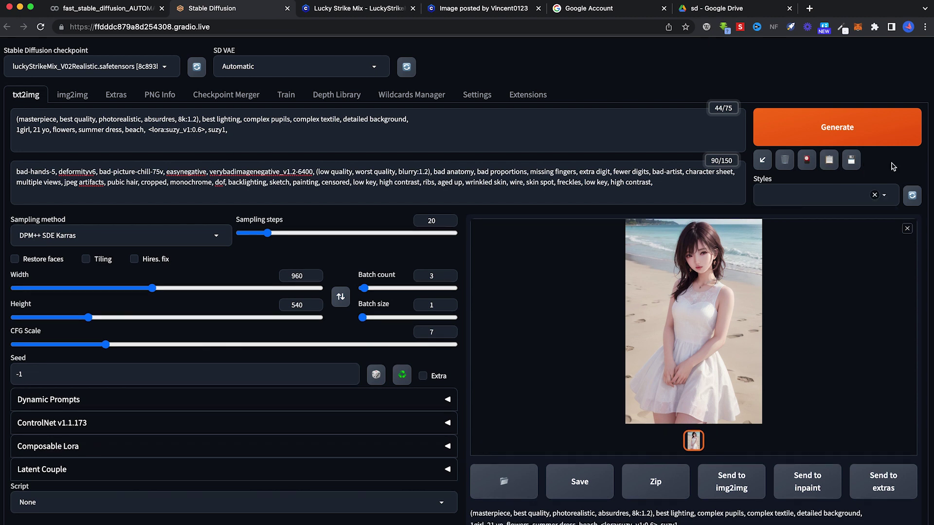
pyautogui.click(834, 127)
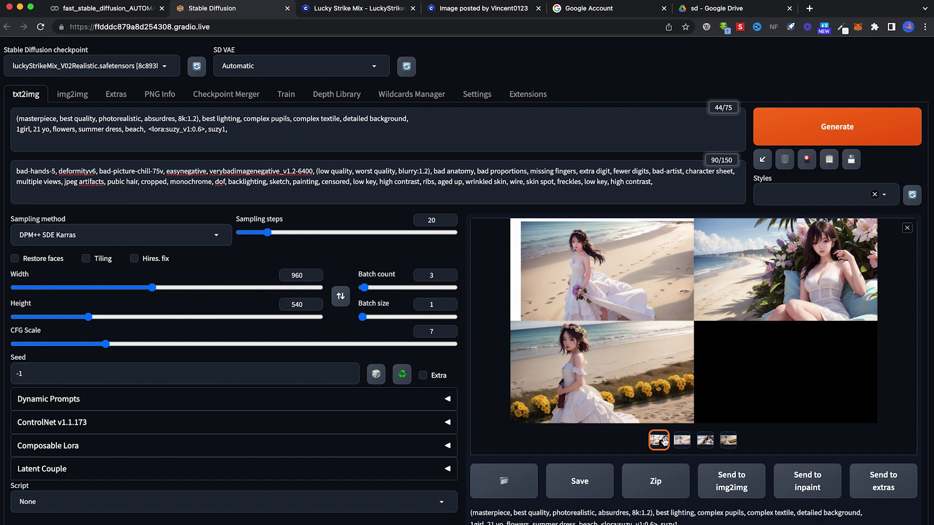
# Step: In Google Drive, open stable-diffusion-webui > outputs > txt2img-images > 2023-05-16
pyautogui.click(707, 6)
pyautogui.click(325, 176)
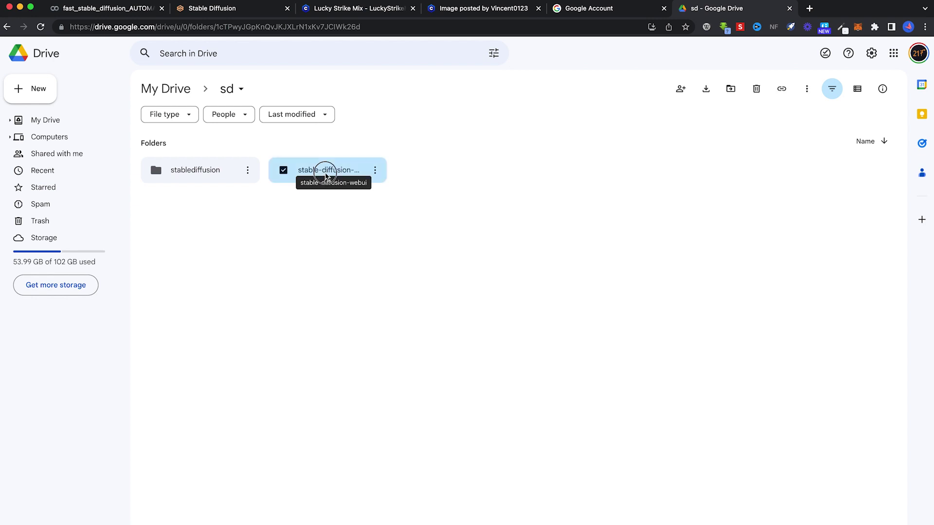
pyautogui.doubleClick(325, 176)
pyautogui.doubleClick(709, 175)
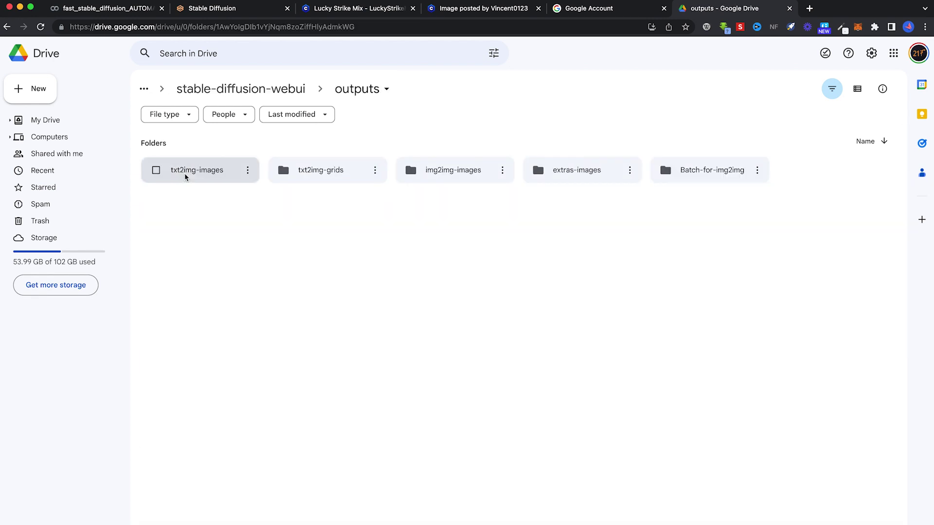
pyautogui.click(239, 8)
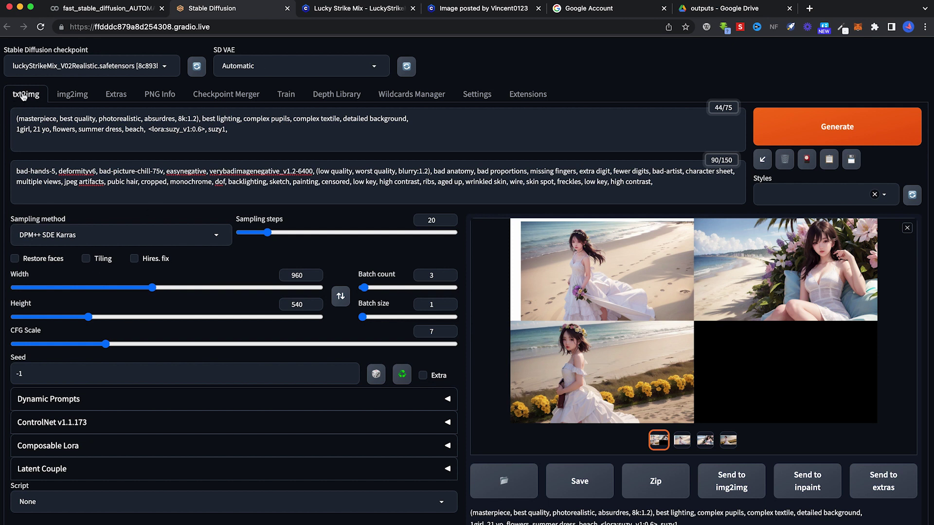
pyautogui.click(703, 12)
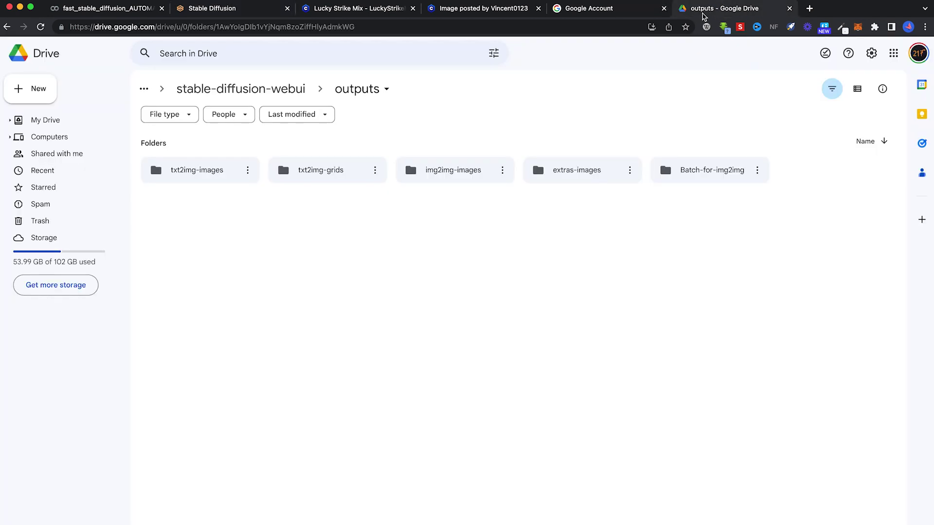
pyautogui.doubleClick(206, 171)
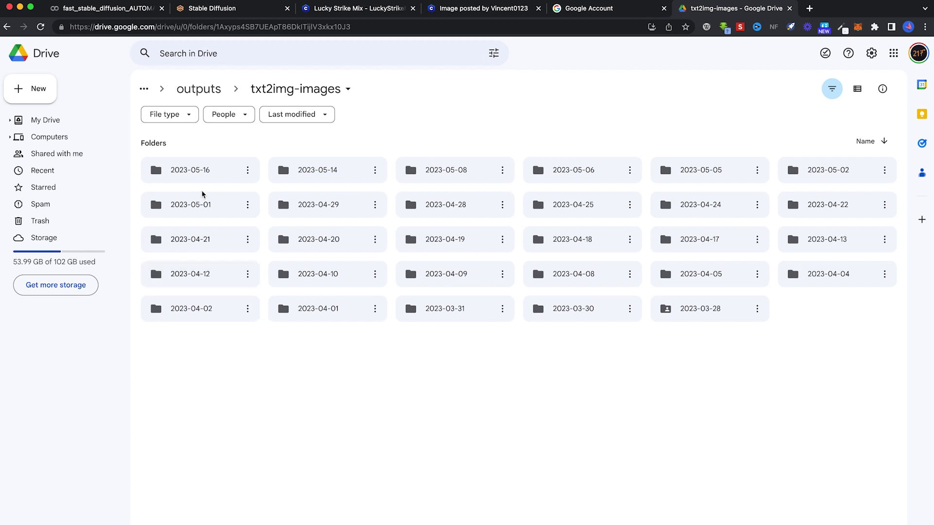
pyautogui.doubleClick(192, 174)
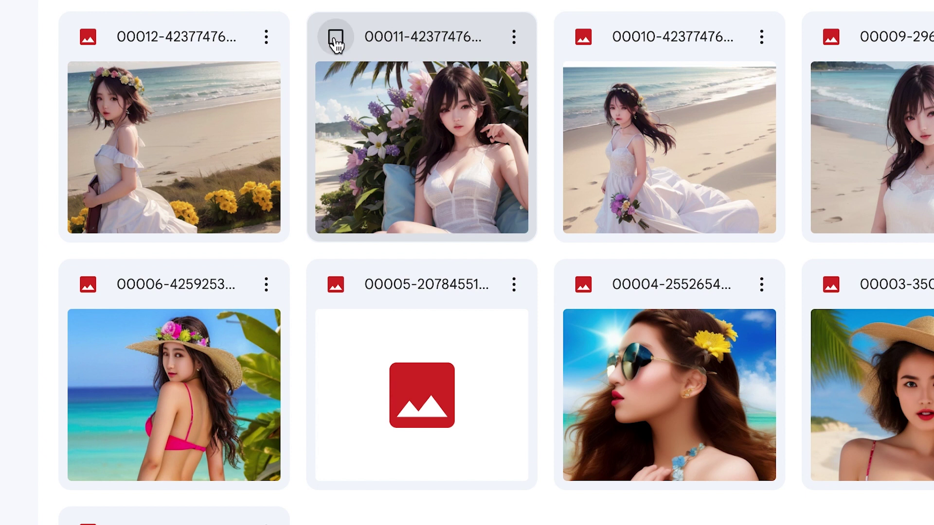
# Step: Download the image of the girl among flowers from that folder
pyautogui.click(336, 39)
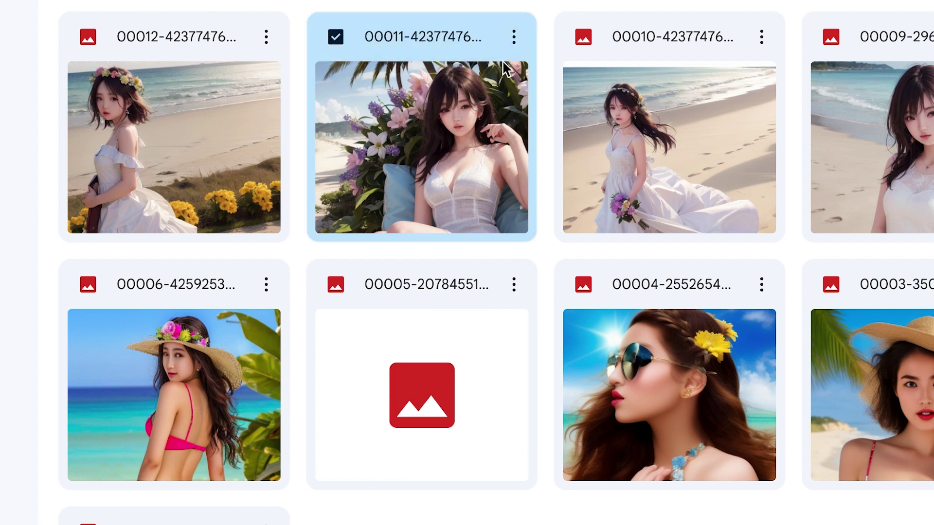
pyautogui.click(513, 40)
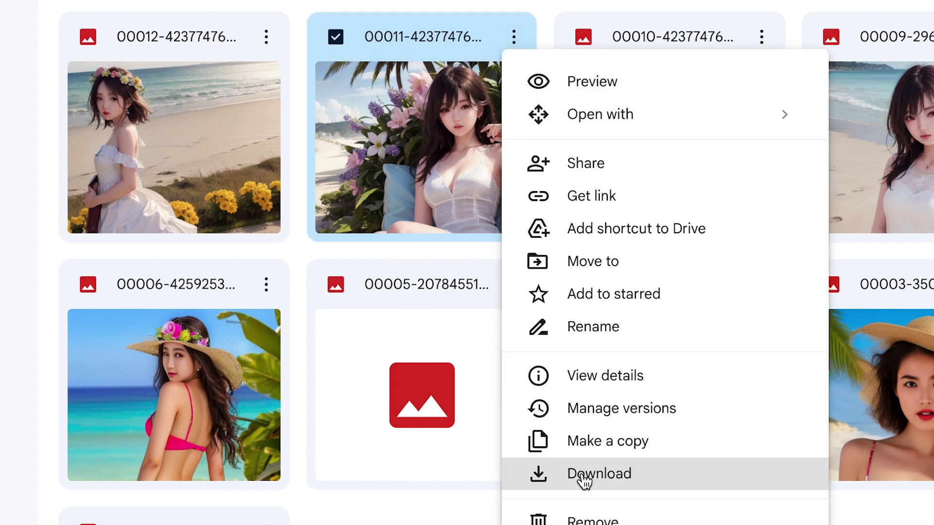
pyautogui.click(579, 472)
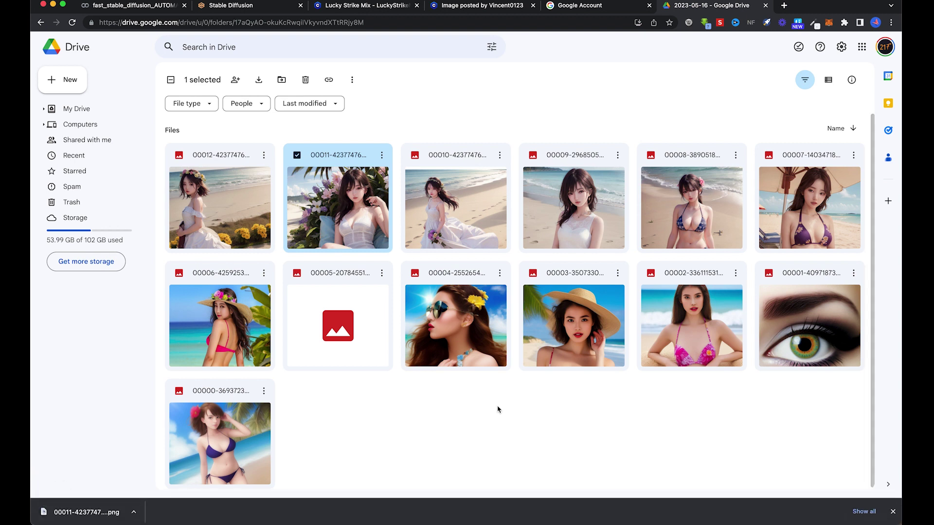
# Step: In the web UI gallery, enlarge the second and third generated images
pyautogui.press('super+2')
pyautogui.click(668, 411)
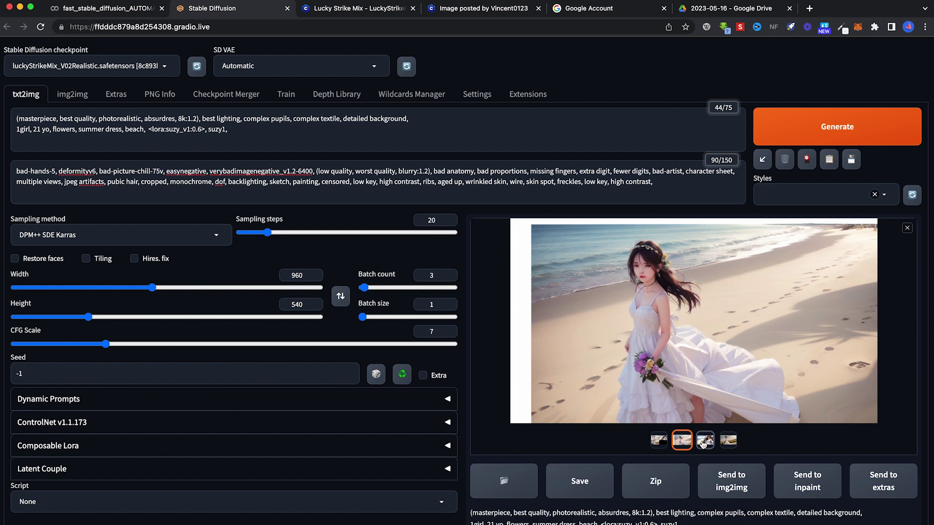
pyautogui.click(703, 441)
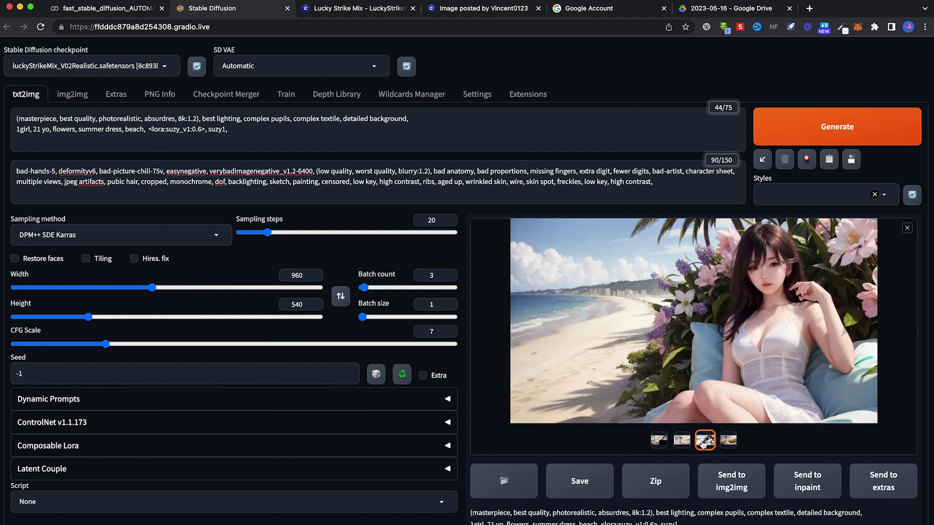